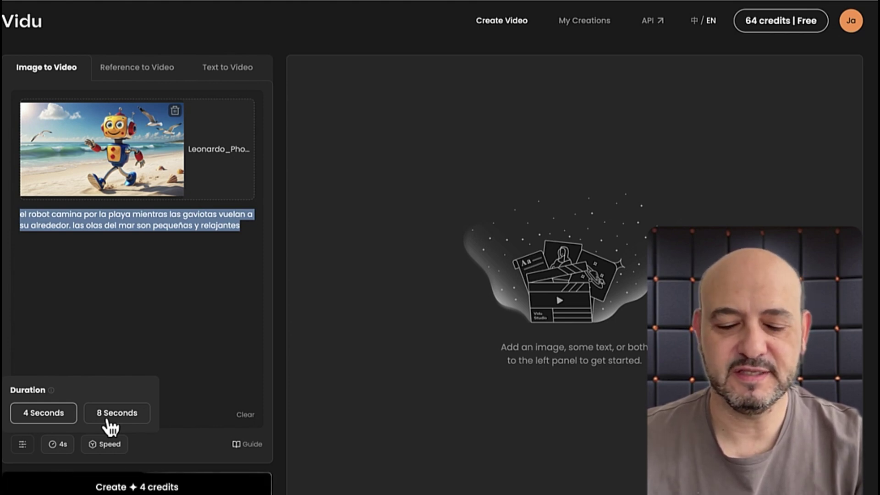
Generate a 4-second video of the robot walking along the beach from the uploaded image and replay the result
{"action": "left_click", "coordinate": [132, 488]}
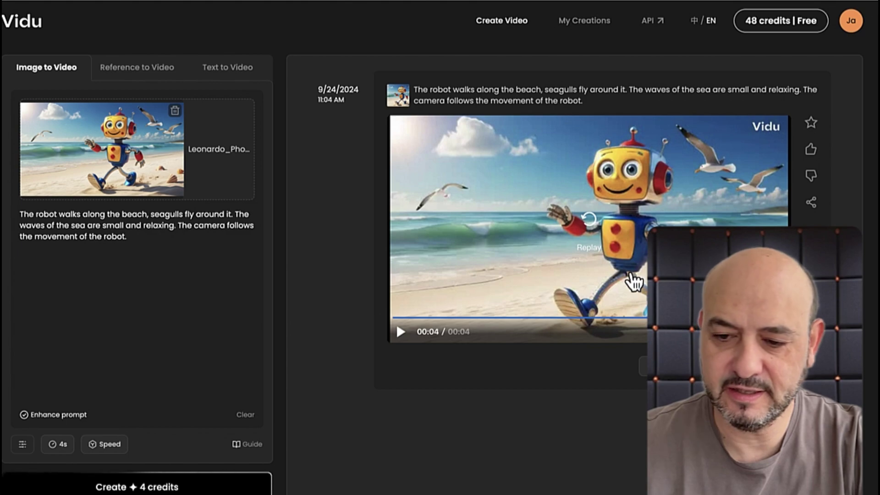
{"action": "left_click", "coordinate": [590, 221]}
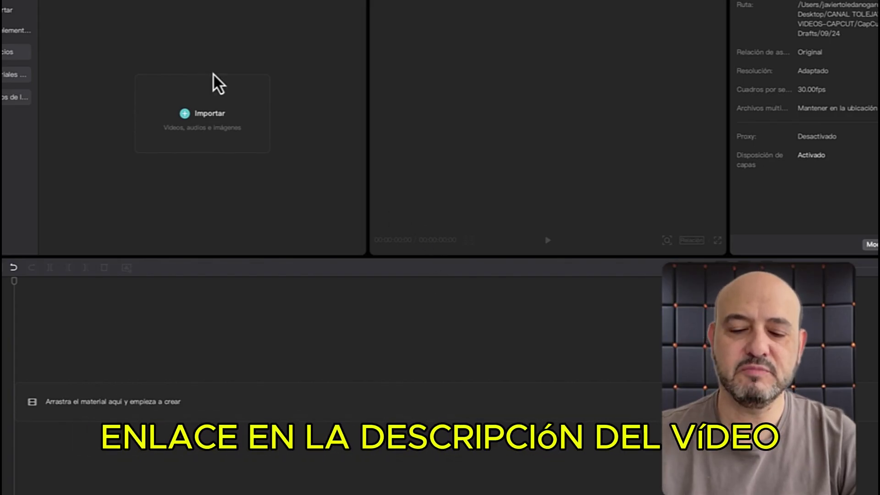
In CapCut, import the generated robot clip ending in _05_17Z.mp4 from the Descargas folder and add it to the timeline
{"action": "left_click", "coordinate": [189, 114]}
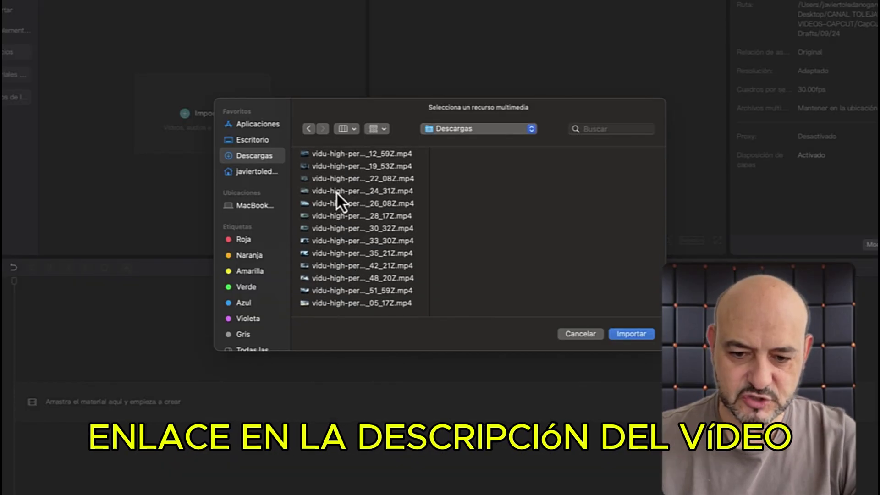
{"action": "left_click", "coordinate": [321, 307]}
{"action": "left_click", "coordinate": [623, 336]}
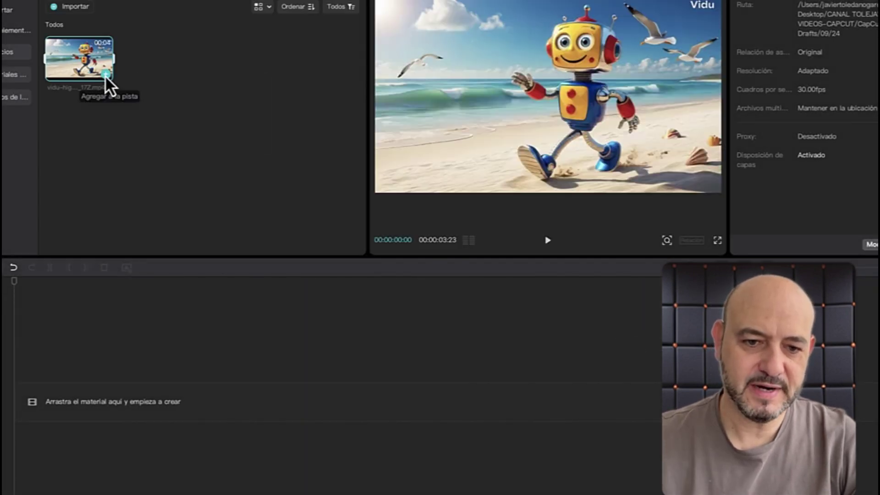
{"action": "left_click", "coordinate": [106, 75]}
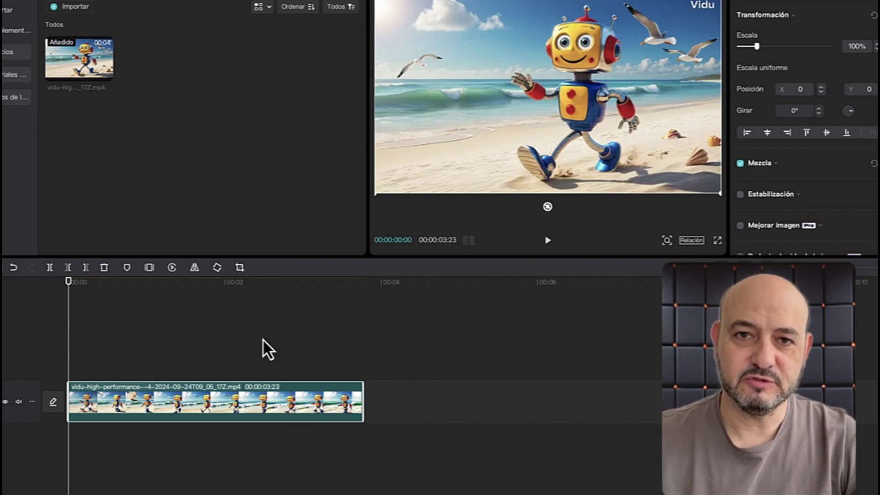
Export the last frame of the clip as a 1080P PNG still named robot to the Escritorio folder
{"action": "left_click_drag", "start_coordinate": [73, 292], "coordinate": [364, 336]}
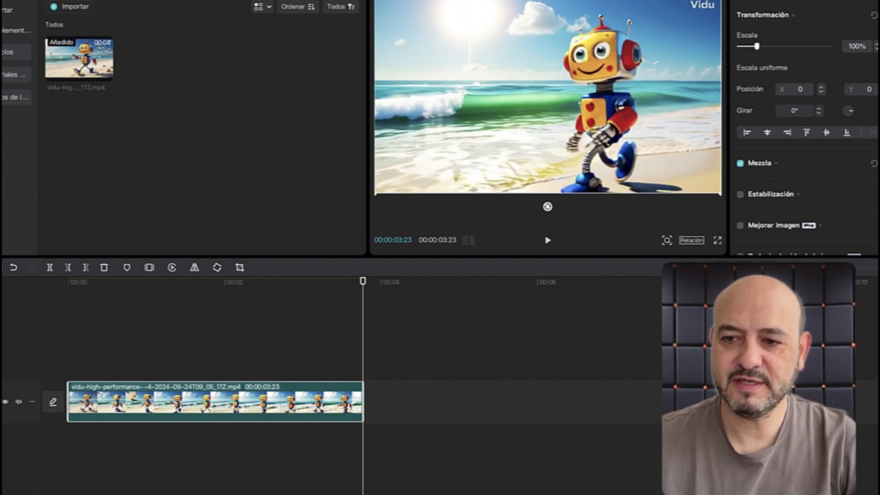
{"action": "left_click", "coordinate": [665, 2]}
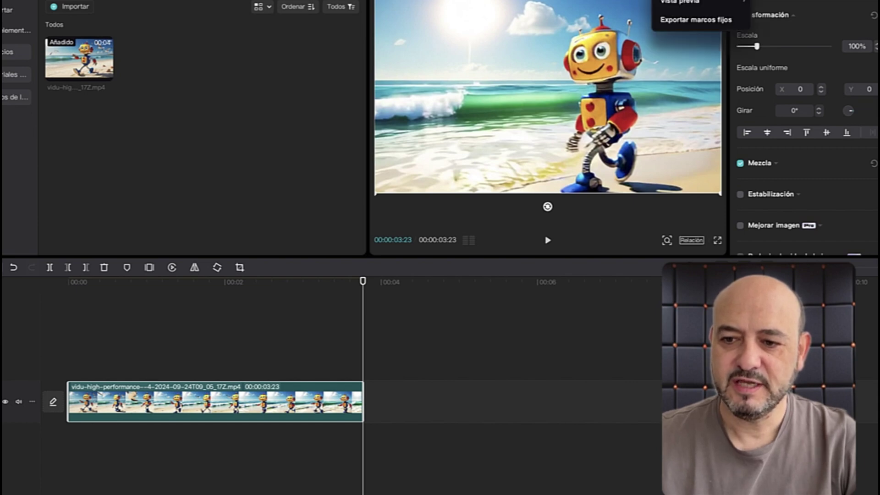
{"action": "left_click", "coordinate": [686, 20]}
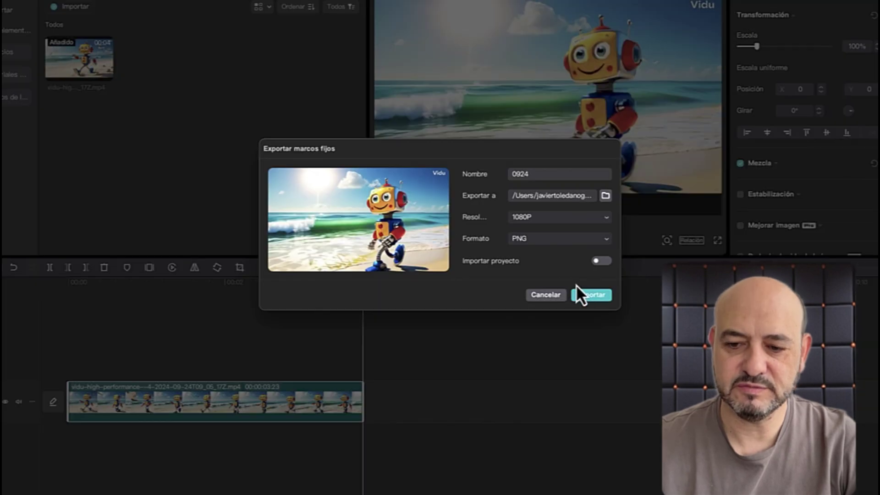
{"action": "left_click_drag", "start_coordinate": [529, 176], "coordinate": [490, 175]}
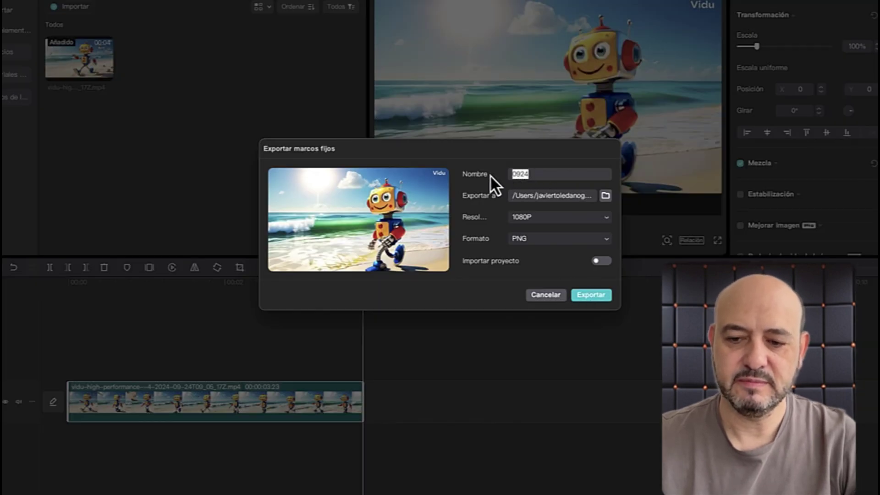
{"action": "type", "text": "robot"}
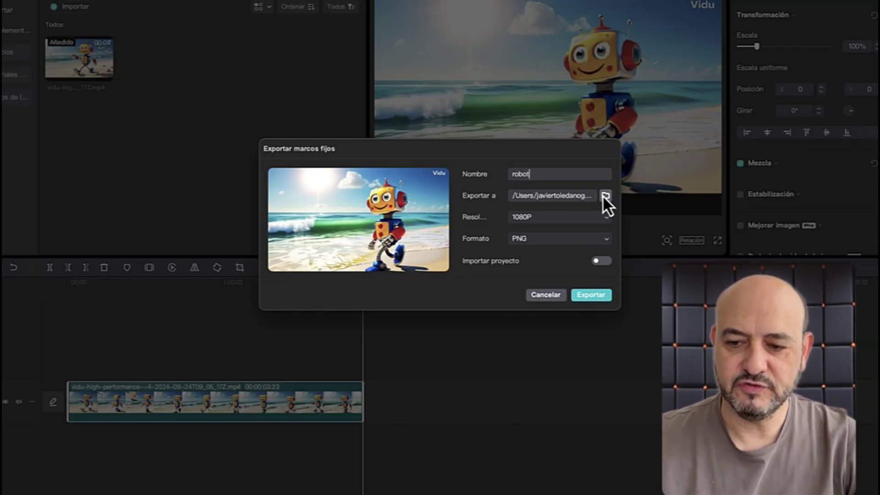
{"action": "left_click", "coordinate": [603, 196]}
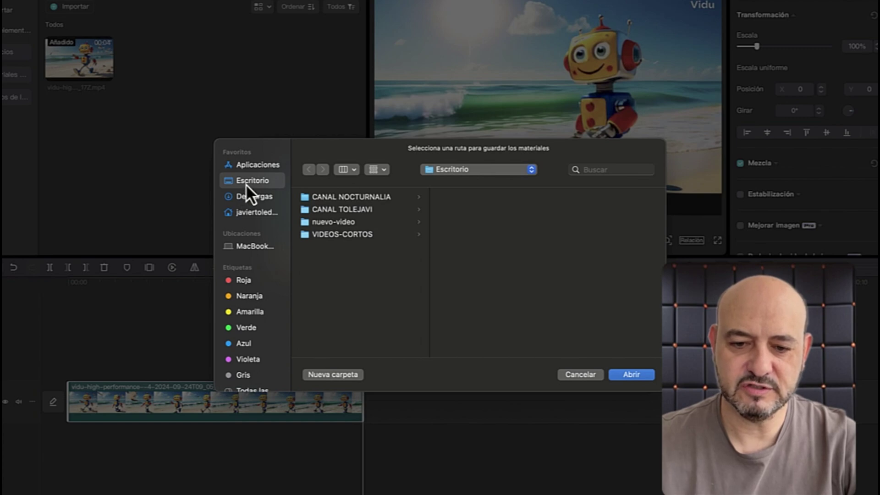
{"action": "left_click", "coordinate": [629, 375]}
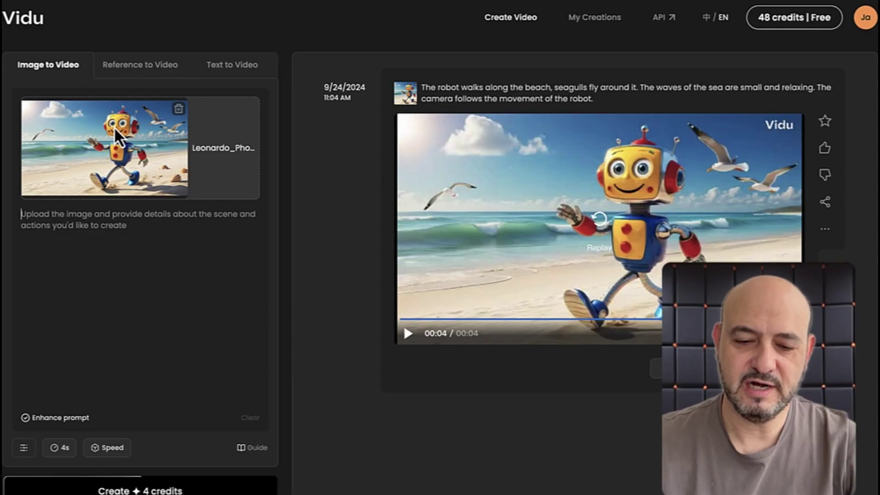
Switch to Vidu and replace the source image with robot.png from the Escritorio folder
{"action": "left_click", "coordinate": [178, 109]}
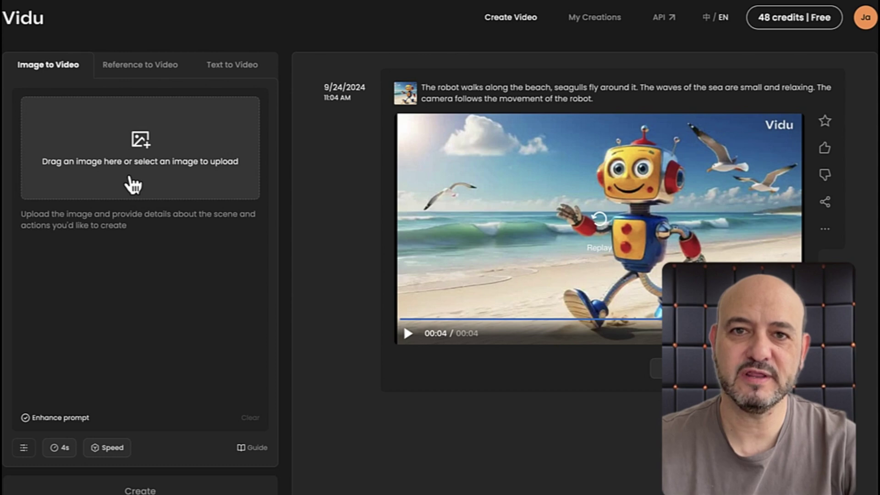
{"action": "left_click", "coordinate": [133, 183]}
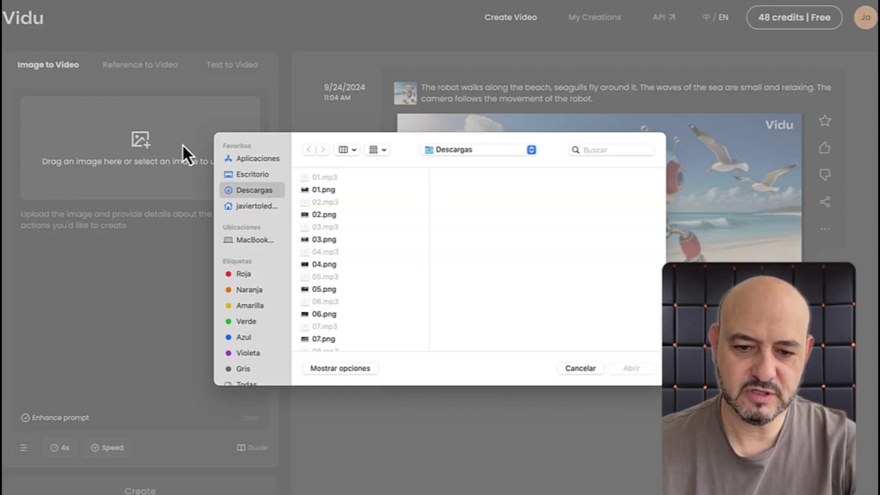
{"action": "left_click", "coordinate": [253, 174]}
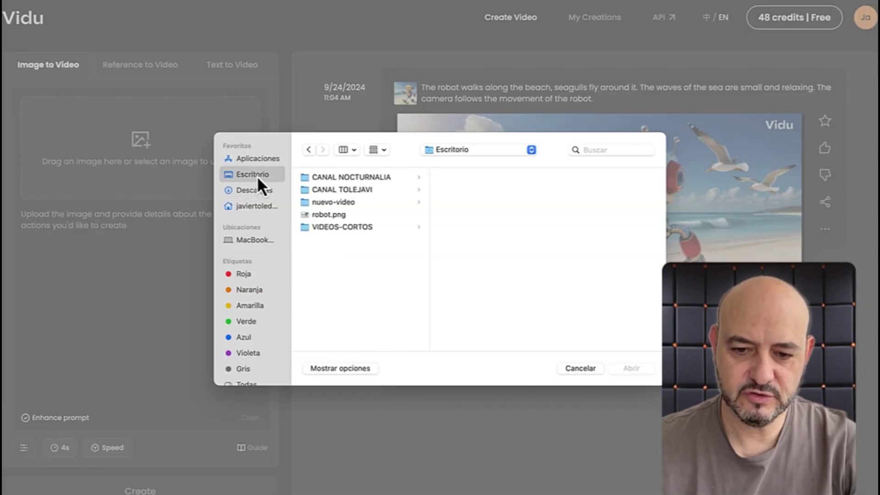
{"action": "left_click", "coordinate": [324, 218]}
{"action": "left_click", "coordinate": [636, 368]}
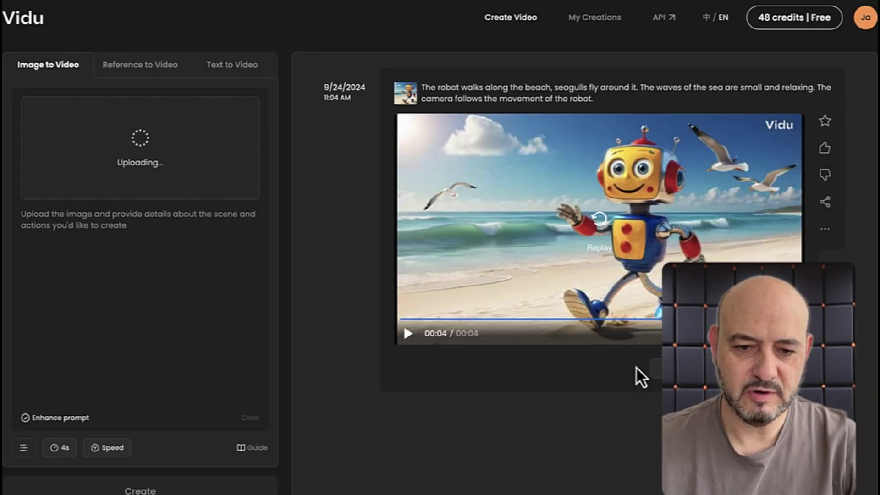
Enter the prompt "el robot sigue caminando por la playa. las gaviotas vuelan al rededor de el", generate the continuation clip and replay it
{"action": "left_click", "coordinate": [22, 233]}
{"action": "type", "text": "el robot sigue caminando por la playa. las gaviotas vuelan al rededor de el"}
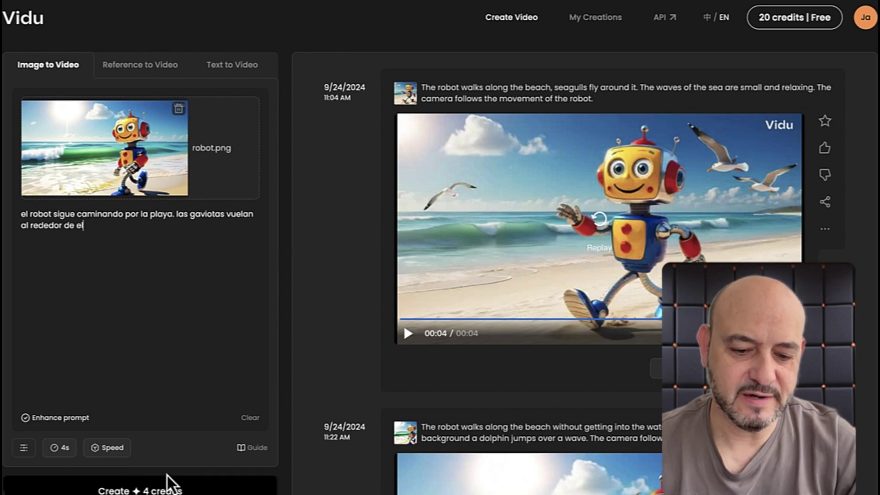
{"action": "scroll", "coordinate": [375, 241], "scroll_direction": "down", "scroll_amount": 5}
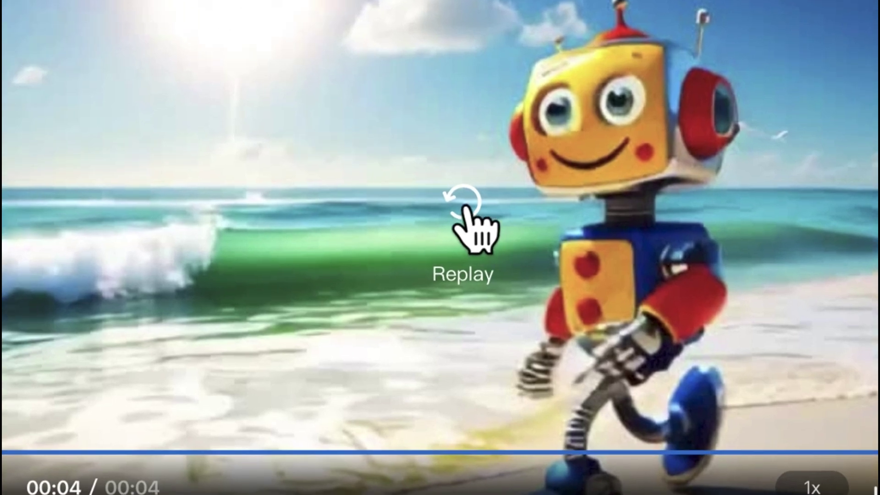
{"action": "left_click", "coordinate": [464, 208]}
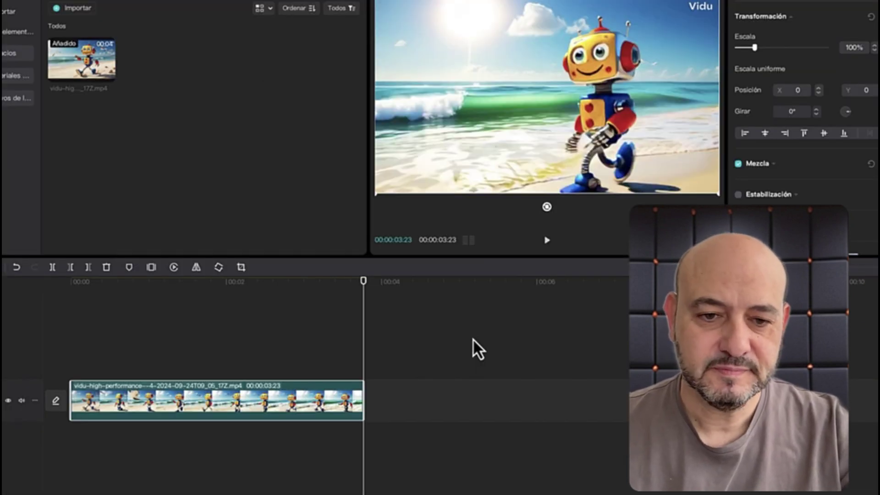
In CapCut, import the clip ending in _23_19Z.mp4, append it after the first clip and play the sequence
{"action": "left_click", "coordinate": [71, 8]}
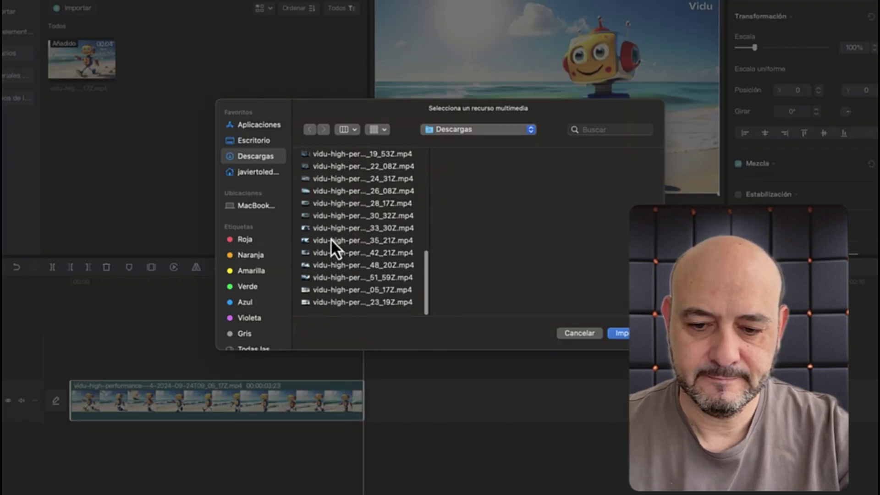
{"action": "left_click", "coordinate": [321, 303]}
{"action": "left_click", "coordinate": [619, 333]}
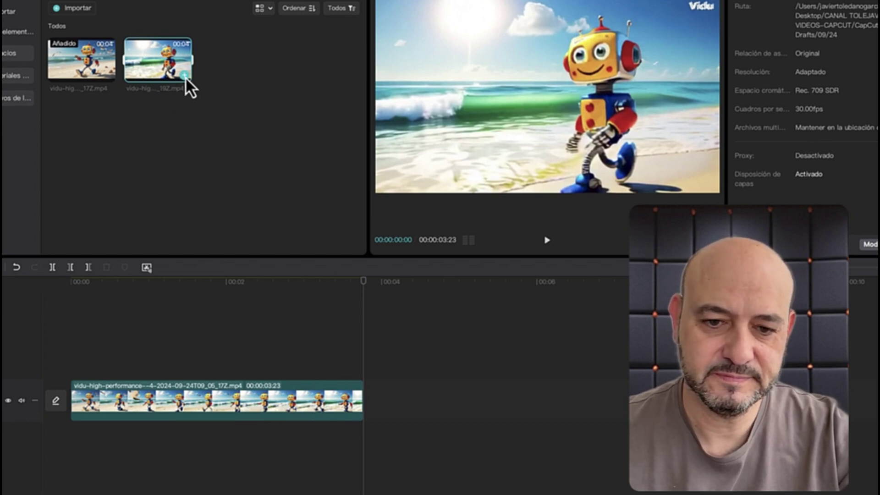
{"action": "left_click", "coordinate": [184, 75]}
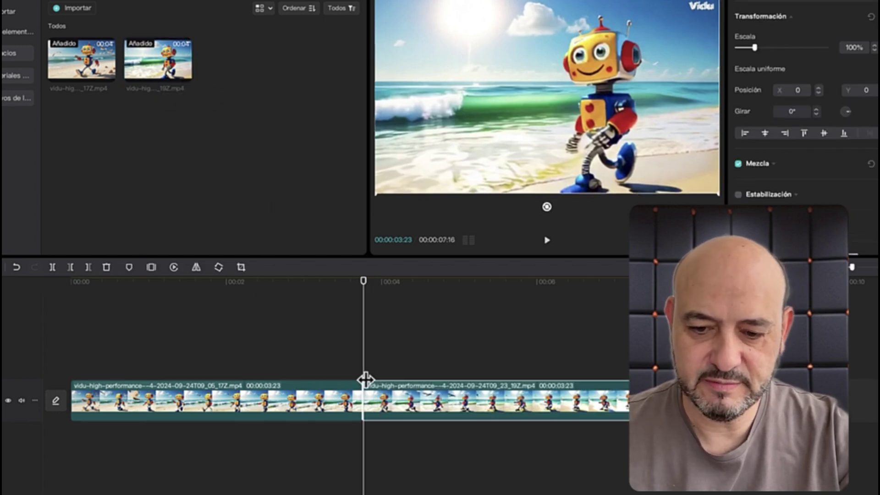
{"action": "left_click", "coordinate": [360, 305]}
{"action": "key", "text": "space"}
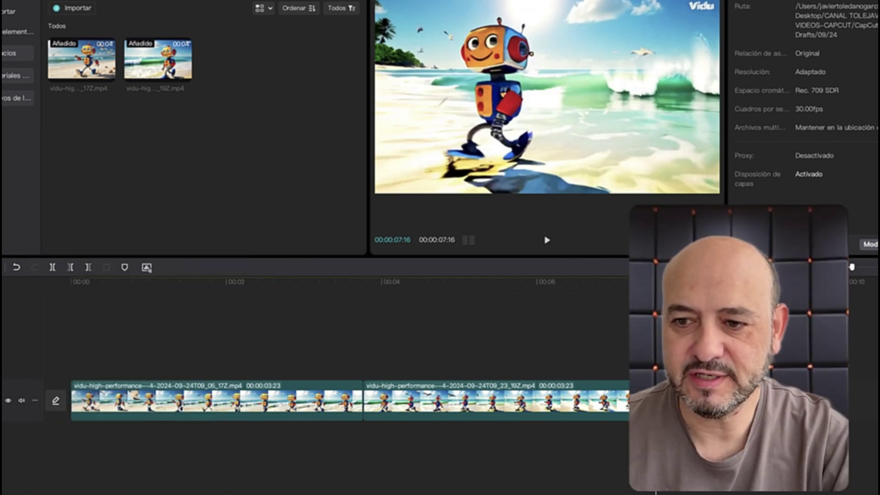
Export the second clip's last frame as a 1080P PNG still named robot1 to the Escritorio folder
{"action": "left_click", "coordinate": [683, 2]}
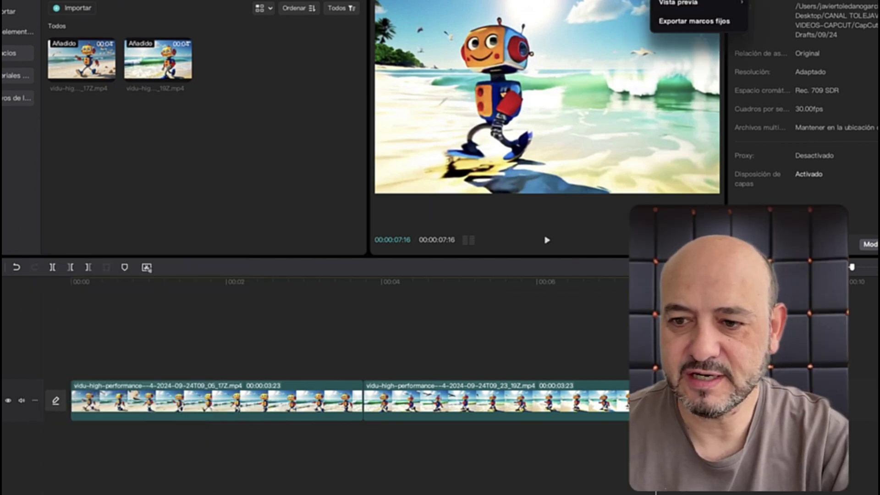
{"action": "left_click", "coordinate": [689, 27]}
{"action": "type", "text": "robot1"}
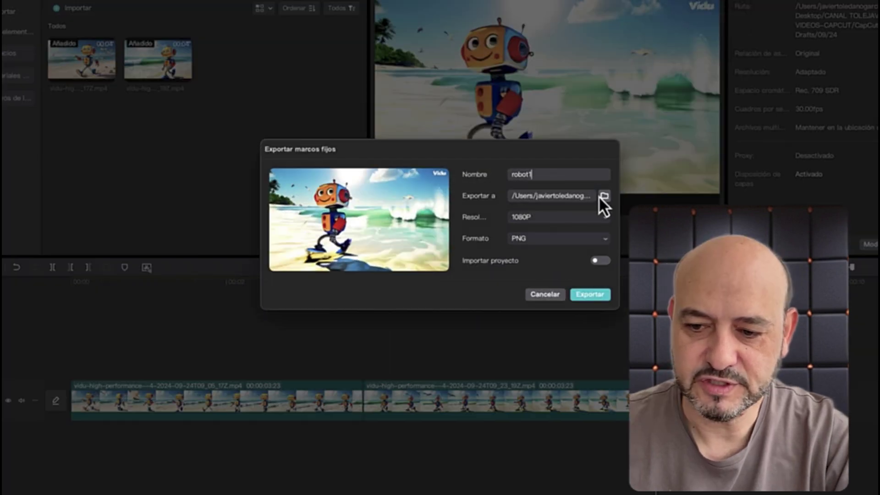
{"action": "left_click", "coordinate": [603, 197]}
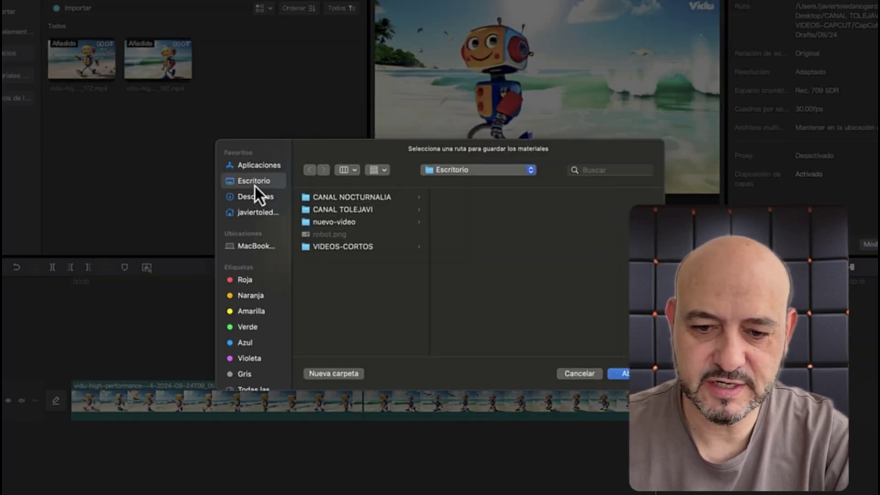
{"action": "left_click", "coordinate": [625, 375]}
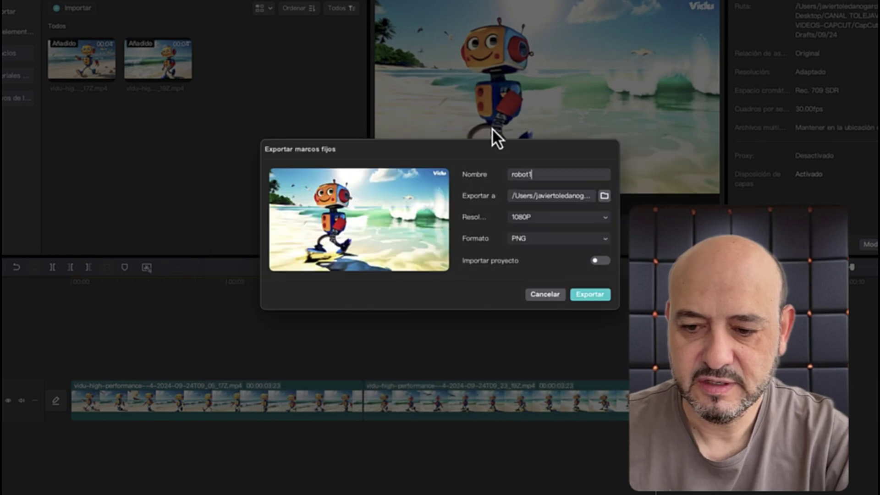
{"action": "left_click", "coordinate": [584, 296]}
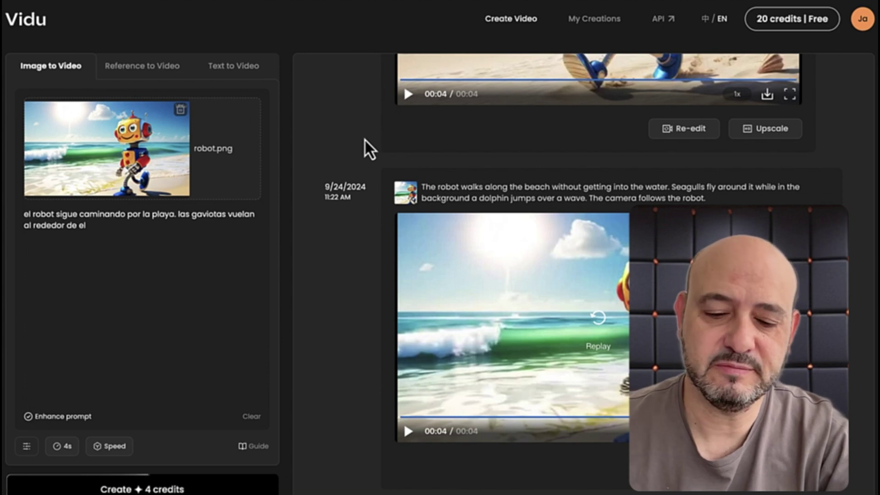
In Vidu, replace the source image with the robot1 frame, generate with "el robot se queda estatico mirando a la camara y saluda con la mano", and replay
{"action": "left_click", "coordinate": [181, 110]}
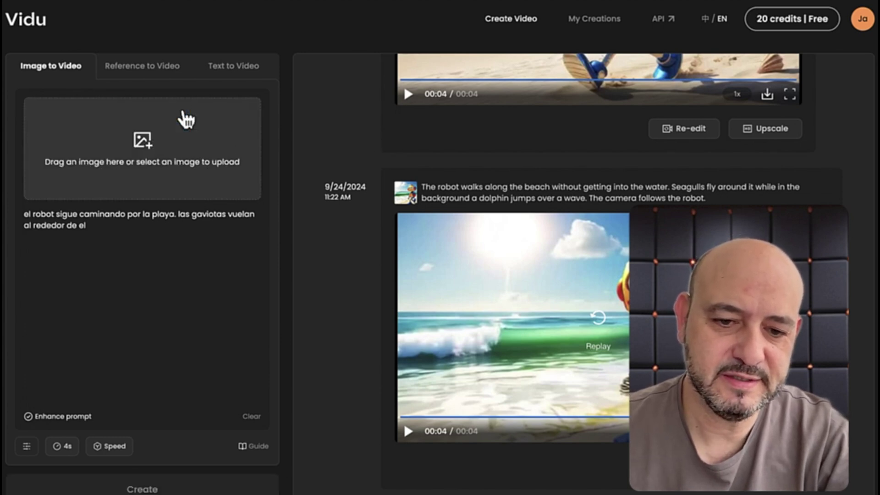
{"action": "left_click", "coordinate": [143, 143]}
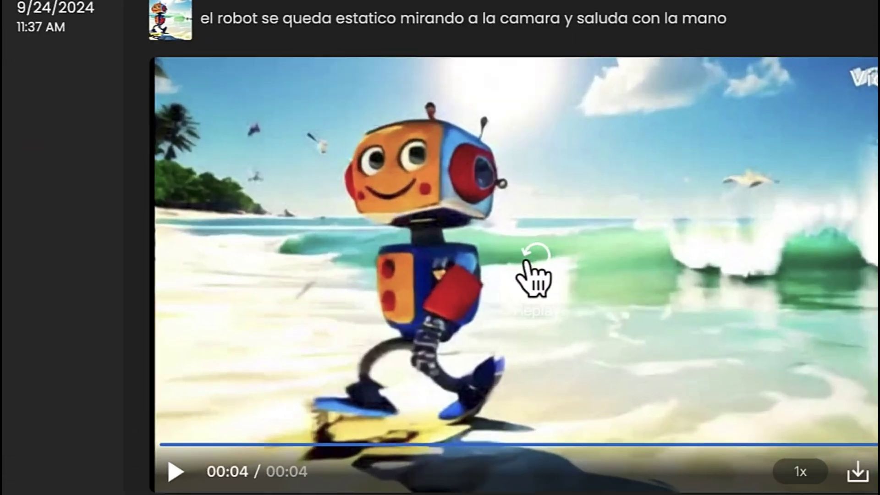
{"action": "left_click", "coordinate": [596, 329]}
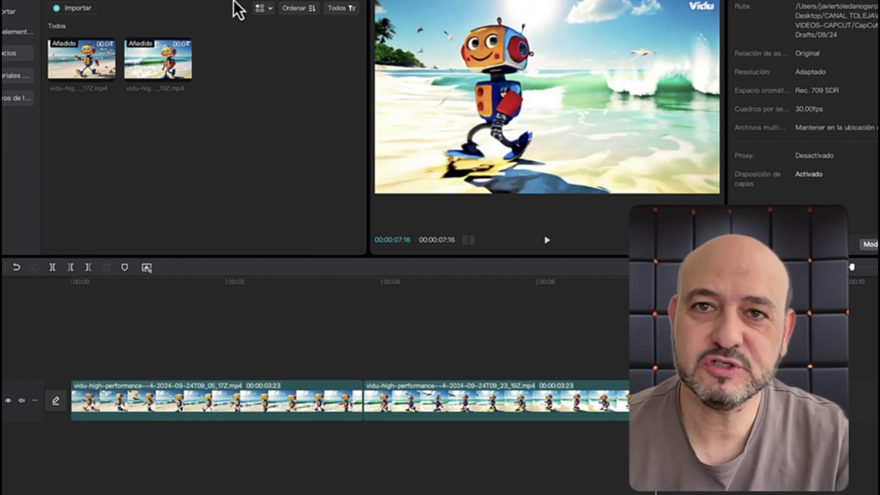
In CapCut, import the third generated robot clip, append it to the end of the timeline and review the sequence
{"action": "left_click_drag", "start_coordinate": [141, 2], "coordinate": [252, 76]}
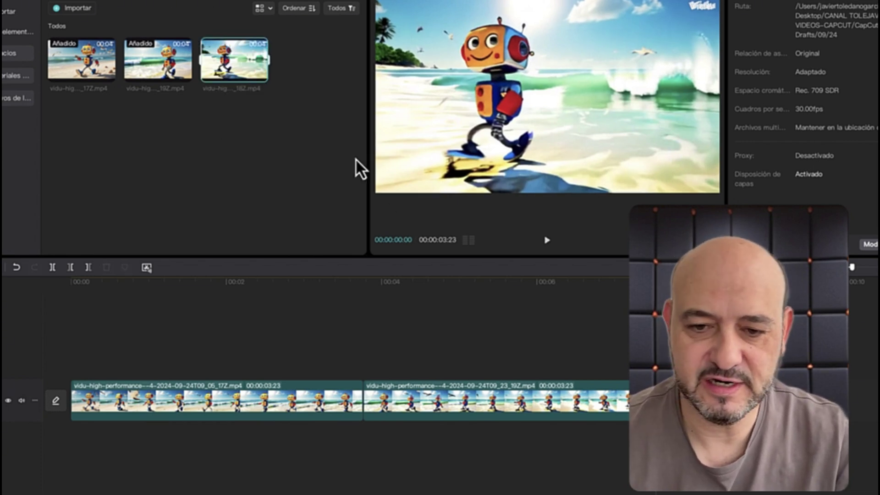
{"action": "left_click_drag", "start_coordinate": [234, 60], "coordinate": [591, 345]}
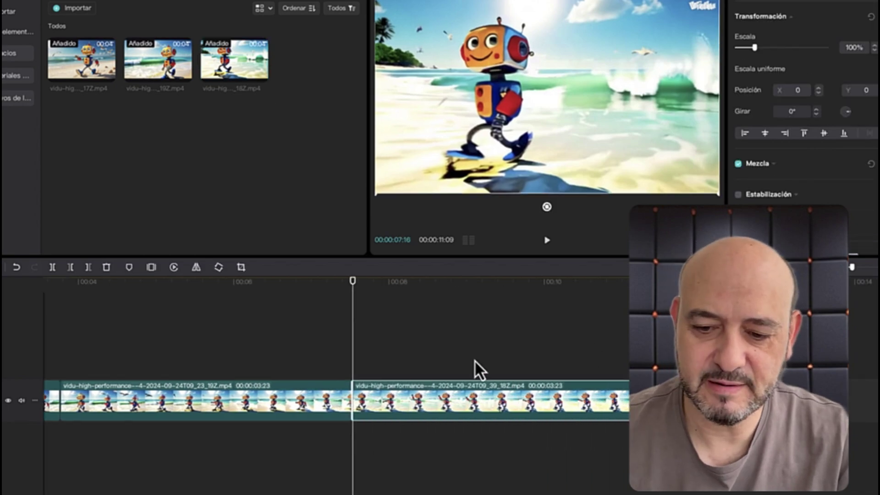
{"action": "left_click", "coordinate": [475, 372]}
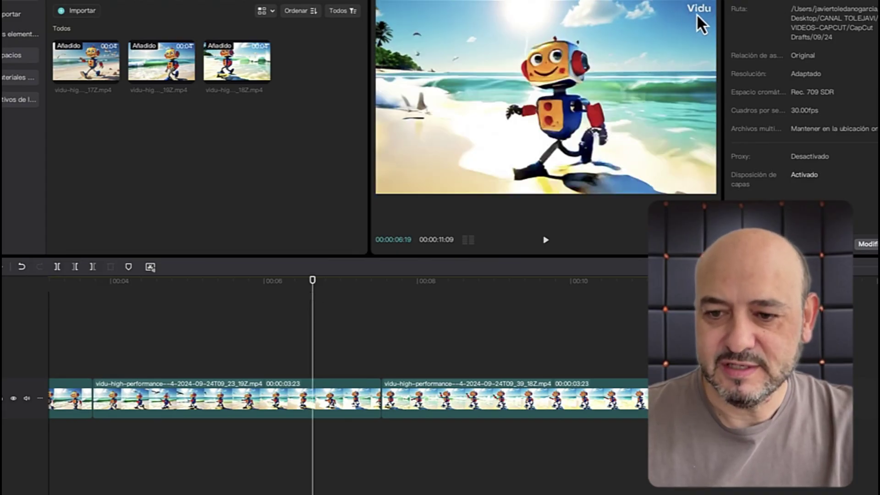
{"action": "scroll", "coordinate": [353, 358], "scroll_direction": "left", "scroll_amount": 5}
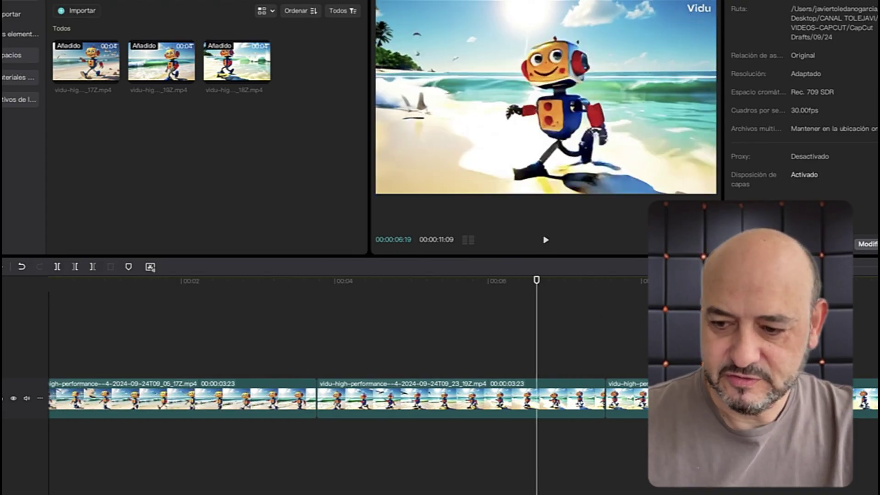
Scale all three timeline clips together to 116% to push the Vidu watermark out of frame, and play the sequence from the start
{"action": "scroll", "coordinate": [348, 358], "scroll_direction": "right", "scroll_amount": 5}
{"action": "scroll", "coordinate": [330, 359], "scroll_direction": "down", "scroll_amount": 3}
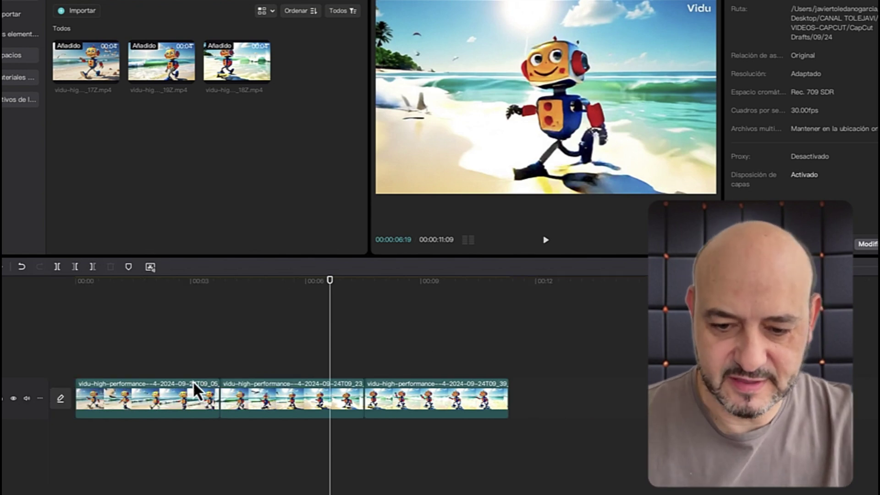
{"action": "left_click", "coordinate": [294, 294]}
{"action": "left_click_drag", "start_coordinate": [294, 293], "coordinate": [260, 305]}
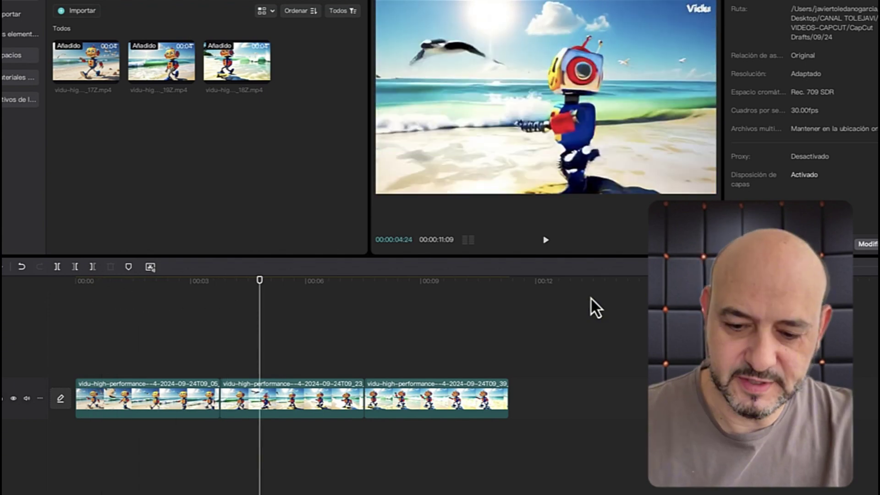
{"action": "left_click_drag", "start_coordinate": [549, 395], "coordinate": [150, 396]}
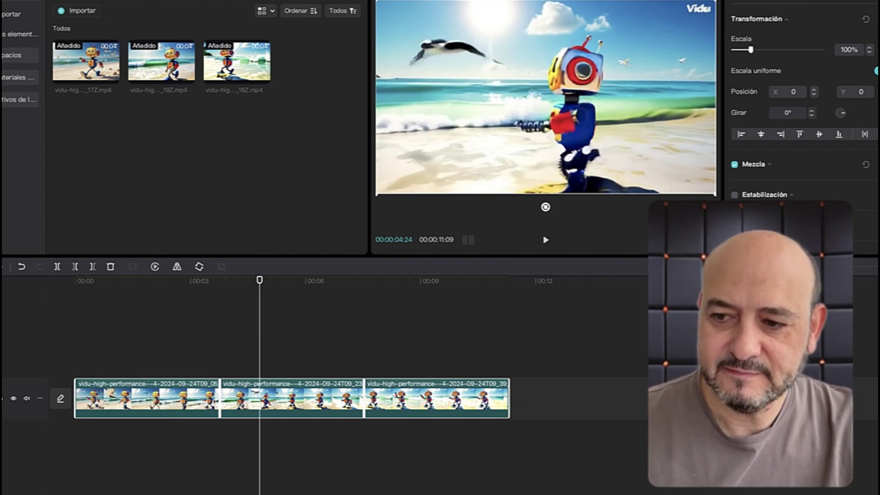
{"action": "left_click", "coordinate": [870, 48]}
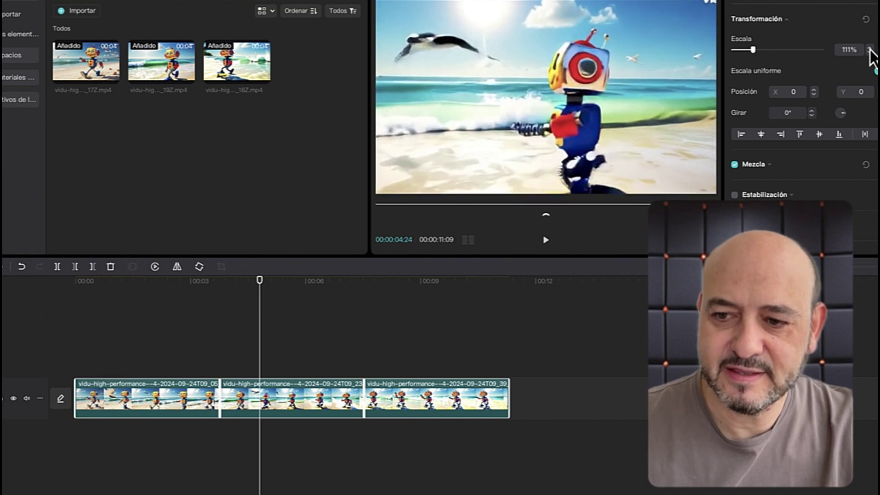
{"action": "left_click", "coordinate": [870, 48]}
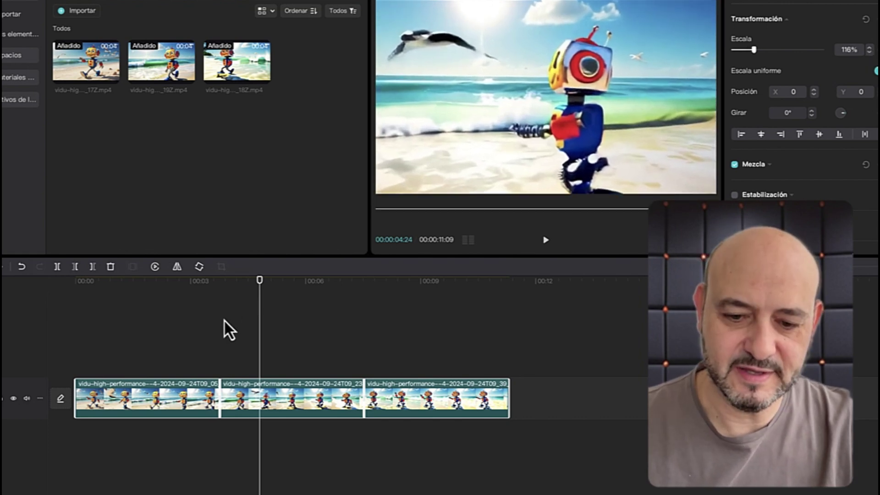
{"action": "key", "text": "Home"}
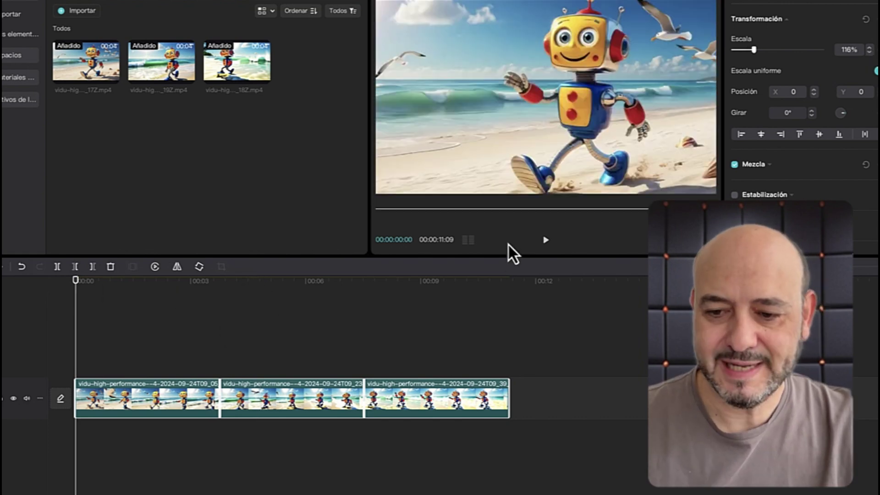
{"action": "left_click", "coordinate": [546, 241]}
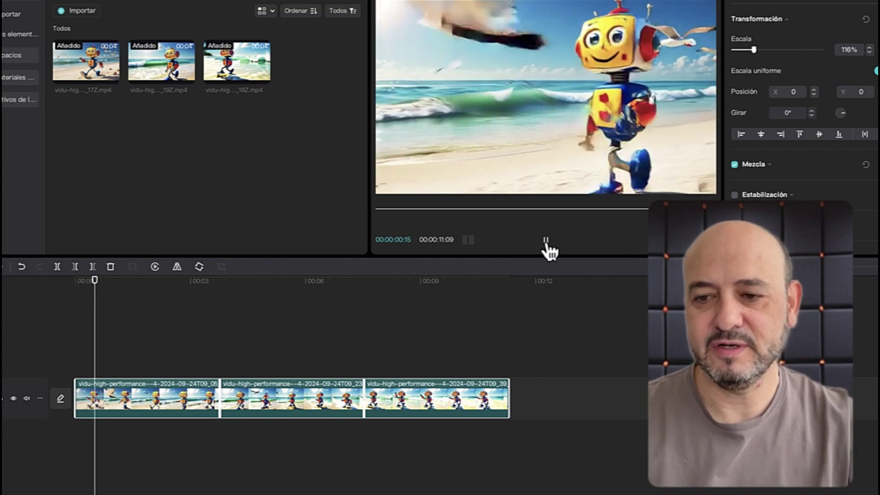